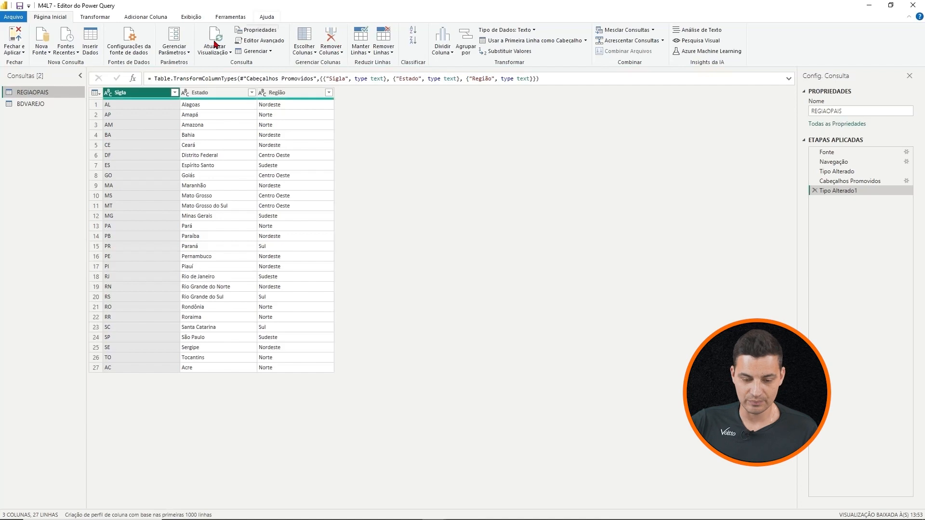
Start a conditional column in the BDVAREJO query and name it "Faixa de lucro".
{"action": "left_click", "coordinate": [26, 104]}
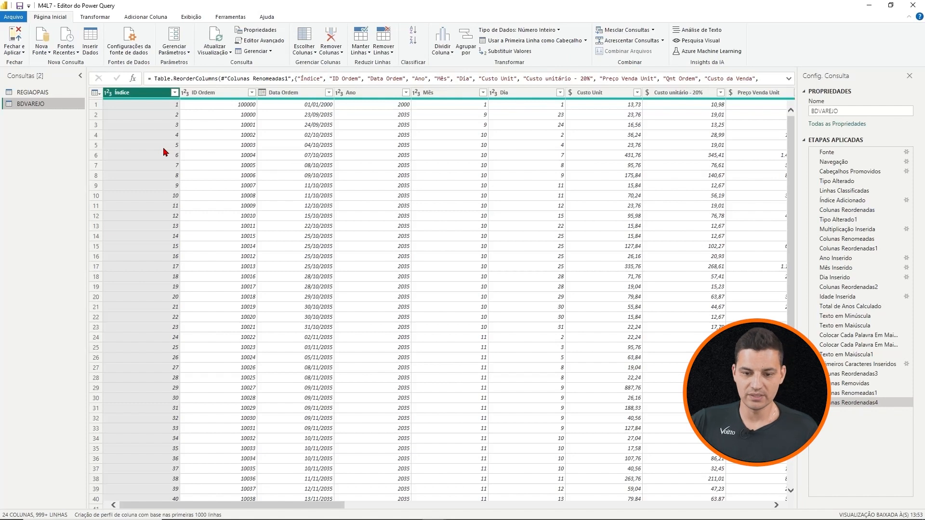
{"action": "left_click", "coordinate": [145, 18]}
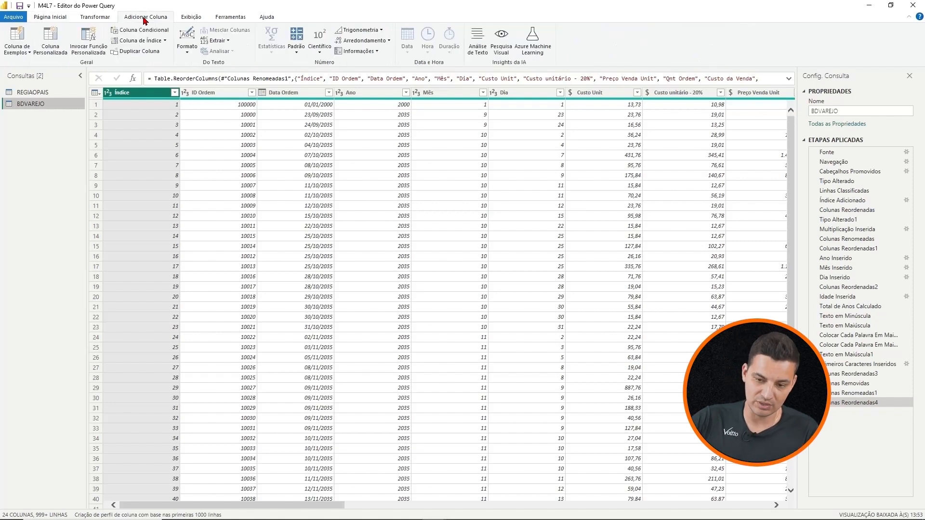
{"action": "left_click", "coordinate": [128, 30]}
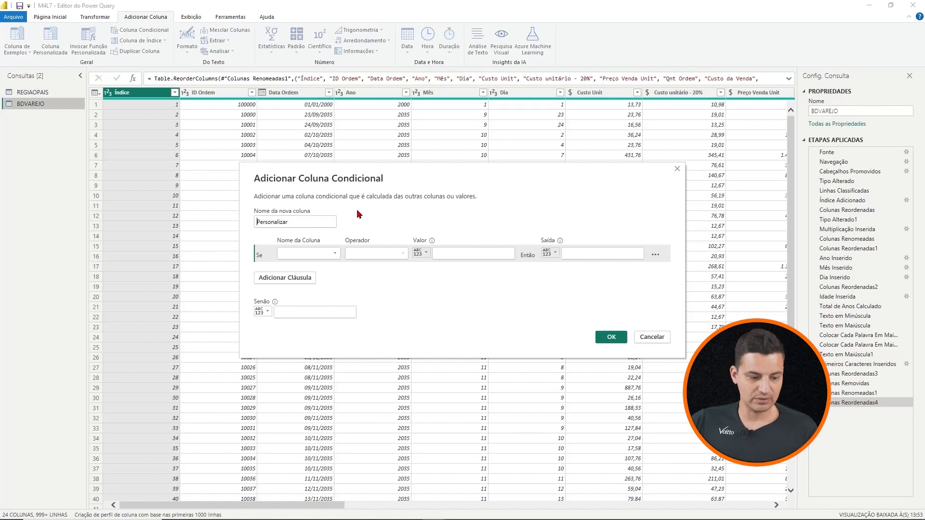
{"action": "double_click", "coordinate": [300, 223]}
{"action": "left_click", "coordinate": [300, 222]}
{"action": "double_click", "coordinate": [300, 223]}
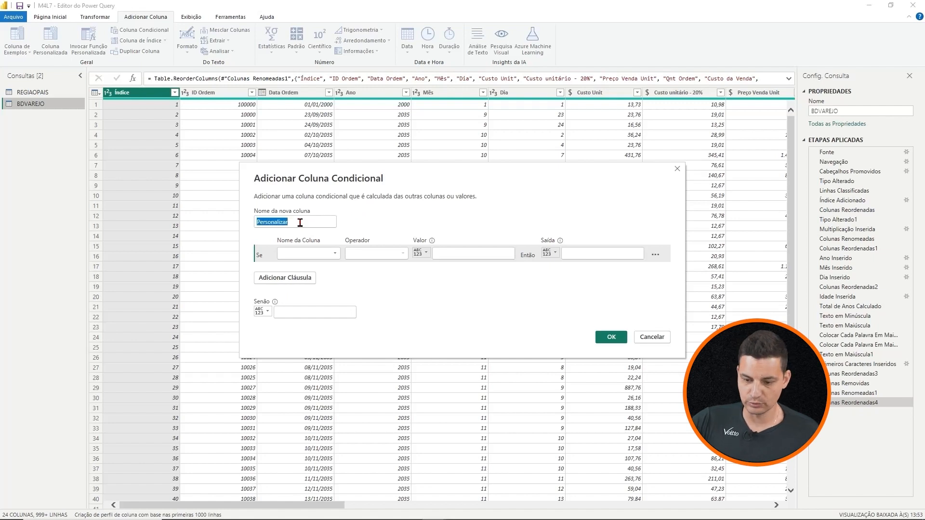
{"action": "type", "text": "Faixa de"}
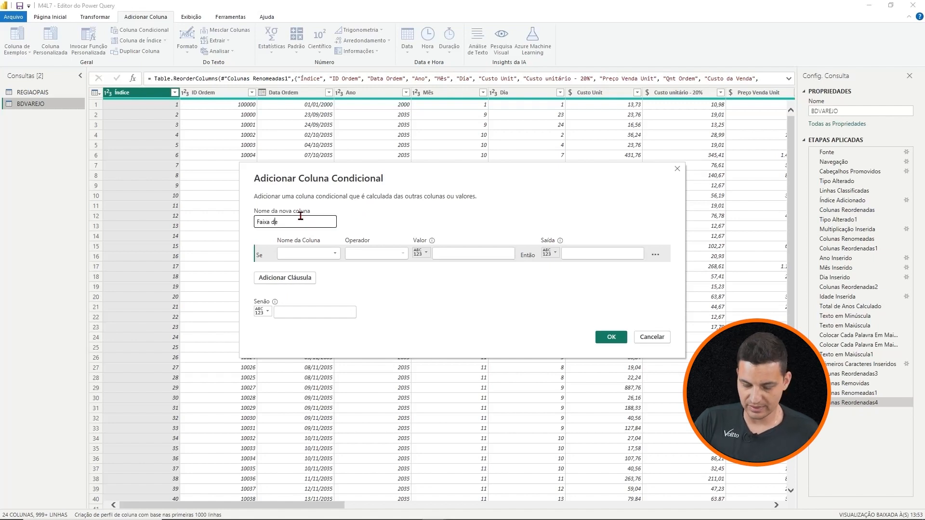
{"action": "type", "text": " lucro"}
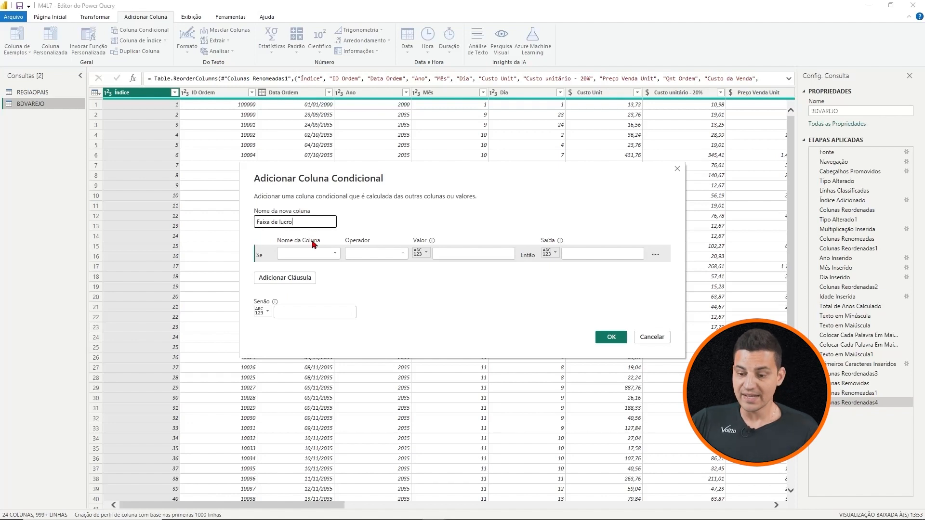
Define the first condition so that Lucro "é menor que ou igual a" 1175,13 outputs "Faixa 1".
{"action": "left_click", "coordinate": [333, 254]}
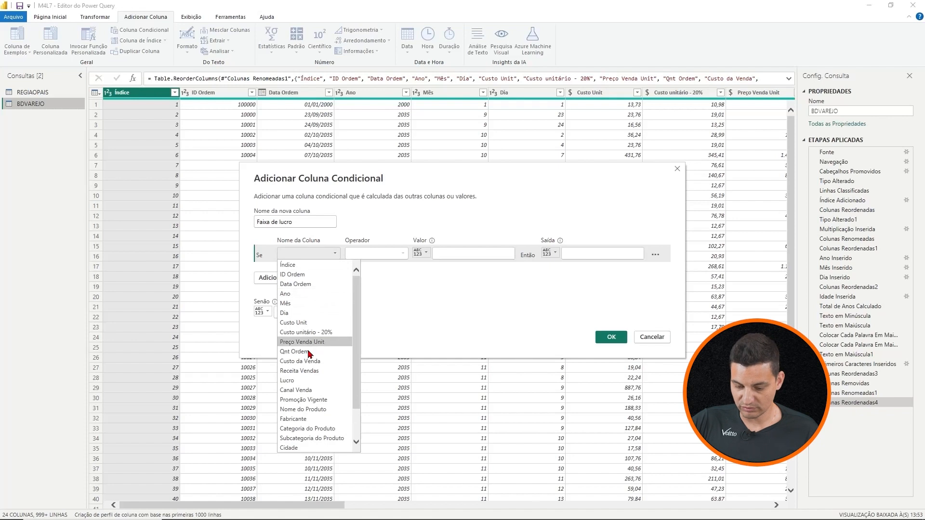
{"action": "left_click", "coordinate": [317, 380]}
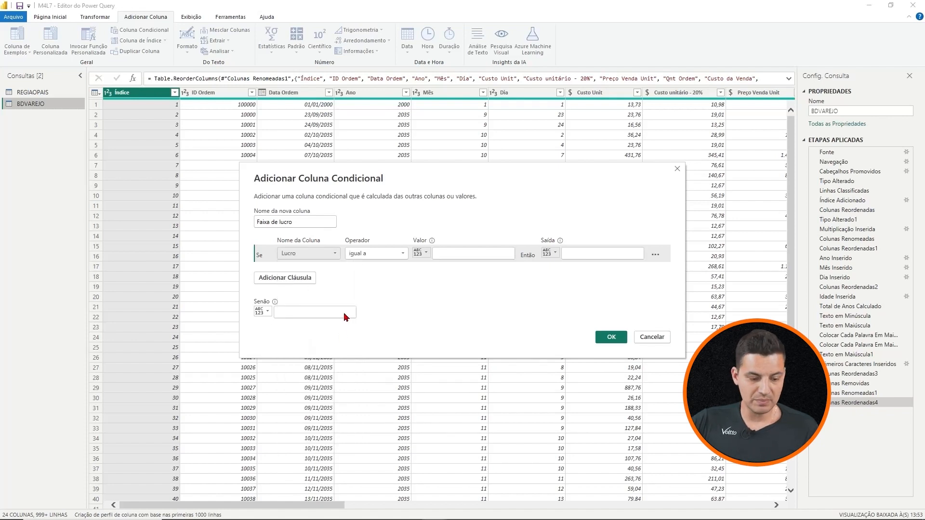
{"action": "left_click", "coordinate": [400, 254]}
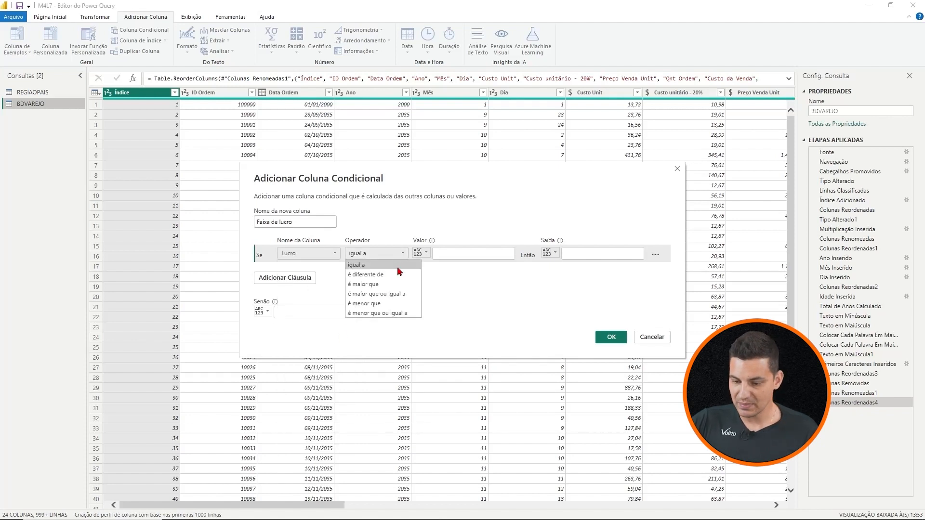
{"action": "left_click", "coordinate": [398, 314]}
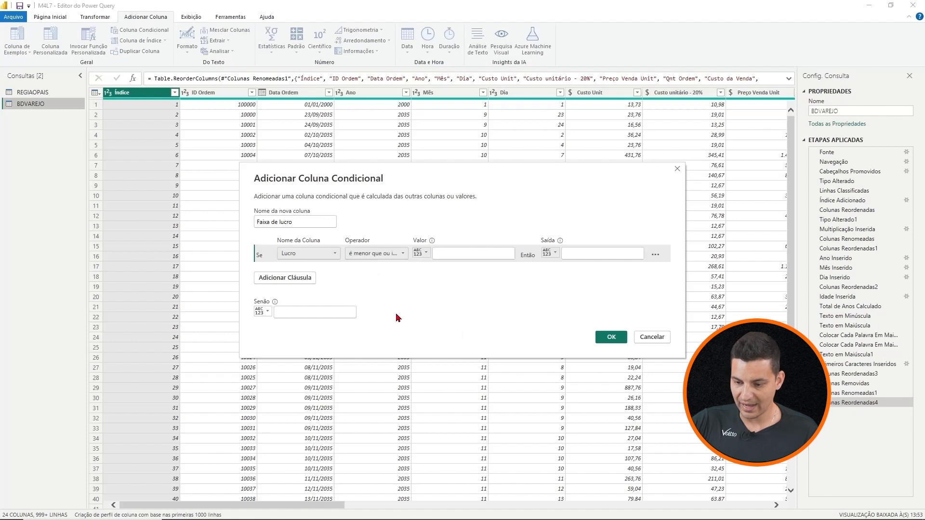
{"action": "left_click", "coordinate": [449, 253]}
{"action": "type", "text": "11"}
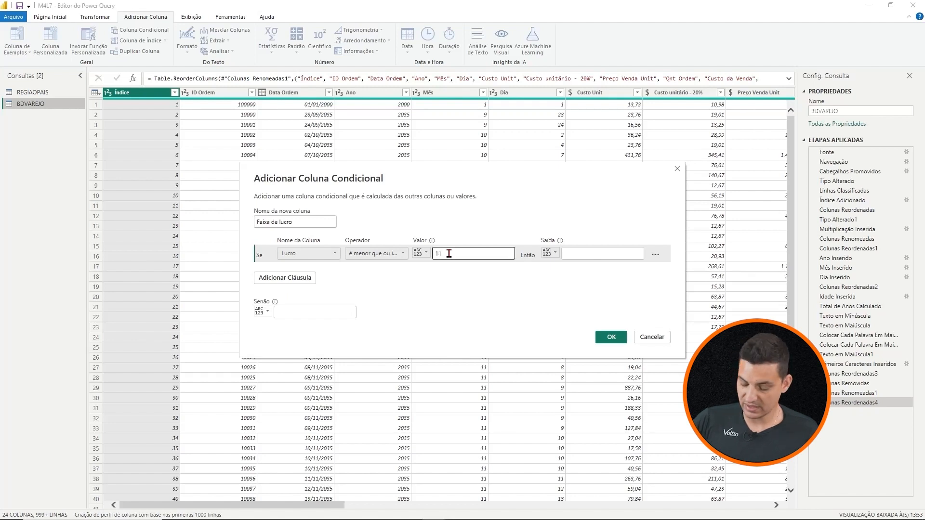
{"action": "type", "text": "75,13"}
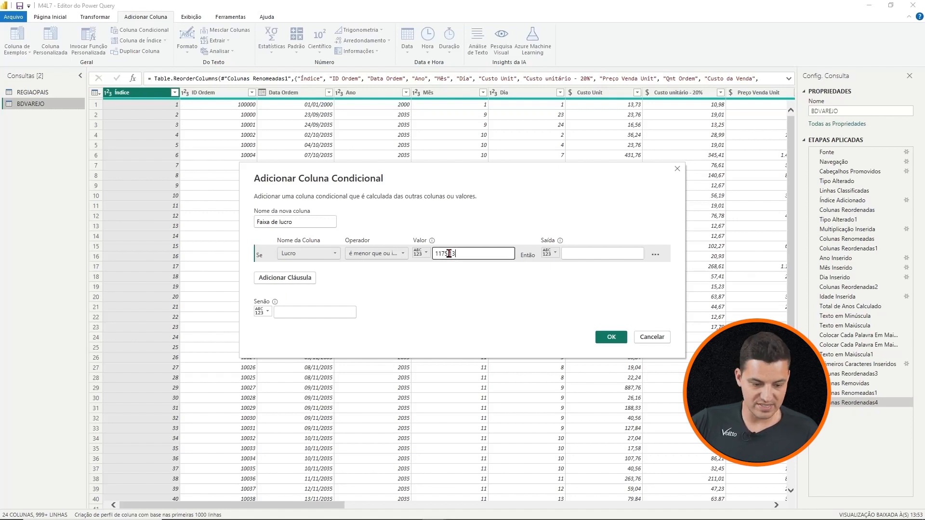
{"action": "left_click", "coordinate": [588, 252]}
{"action": "type", "text": "Faixa 1"}
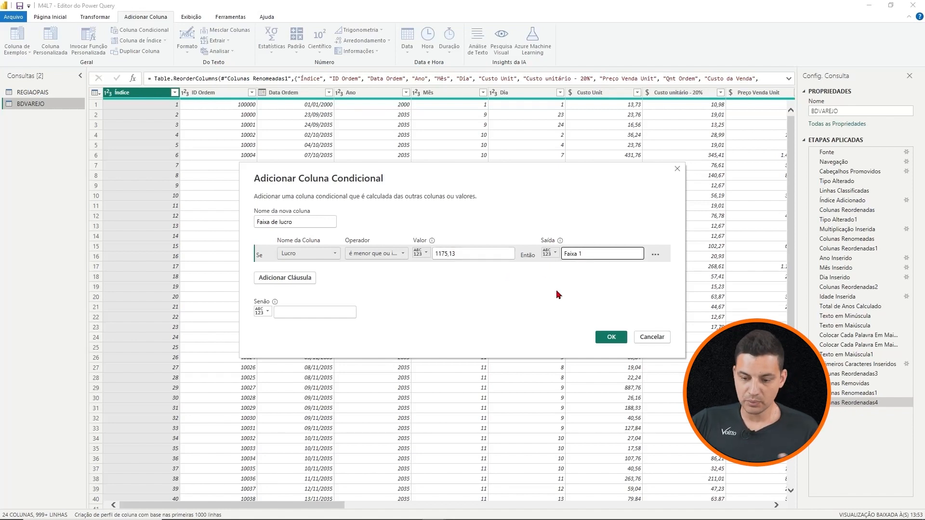
Add a second clause so that Lucro "é menor que ou igual a" 8906,52 outputs "Faixa 2".
{"action": "left_click", "coordinate": [296, 280]}
{"action": "left_click", "coordinate": [318, 273]}
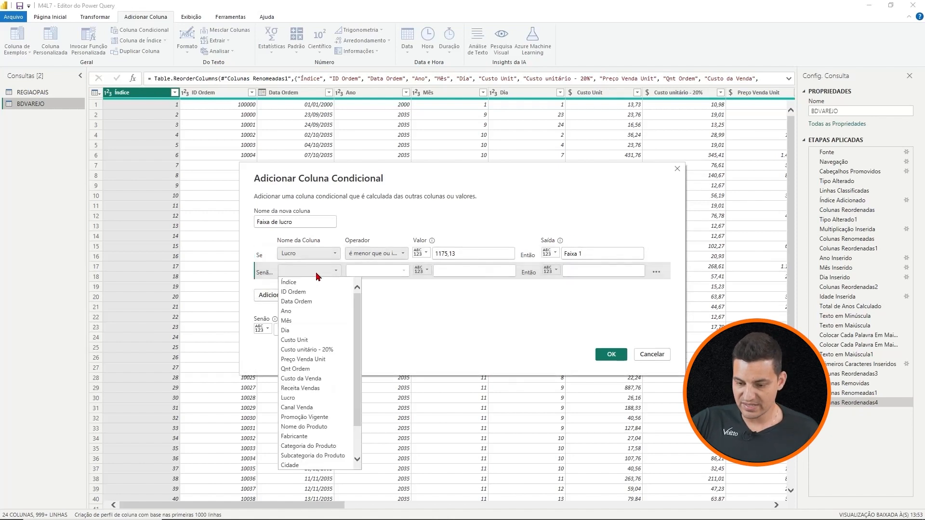
{"action": "left_click", "coordinate": [340, 398]}
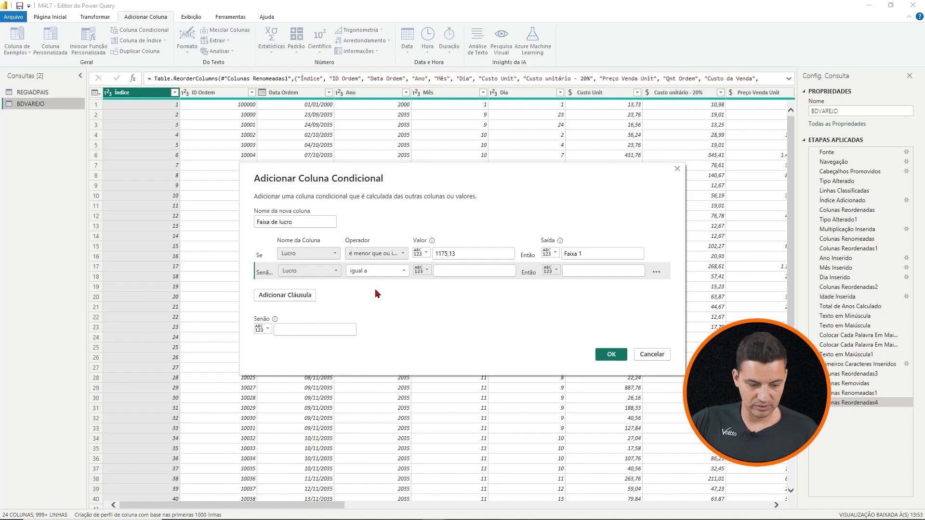
{"action": "left_click", "coordinate": [377, 271]}
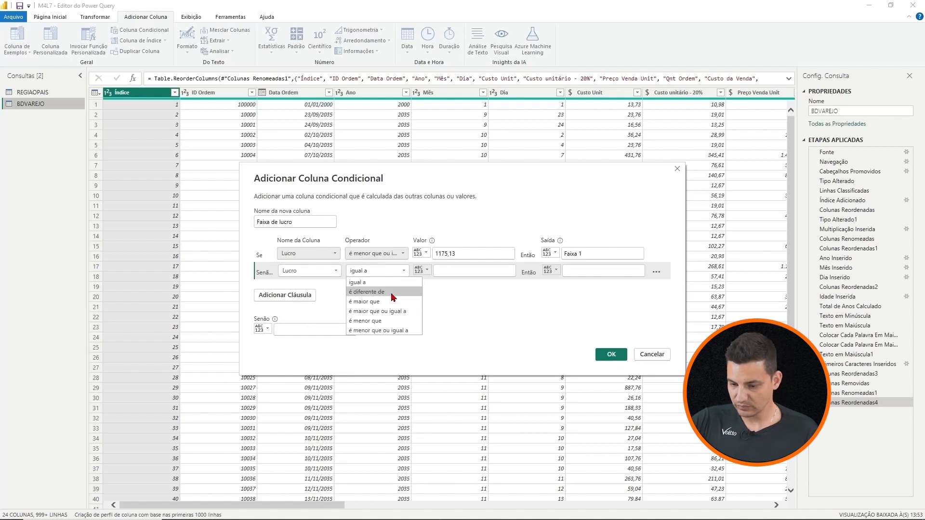
{"action": "left_click", "coordinate": [394, 331]}
{"action": "left_click", "coordinate": [462, 271]}
{"action": "type", "text": "8"}
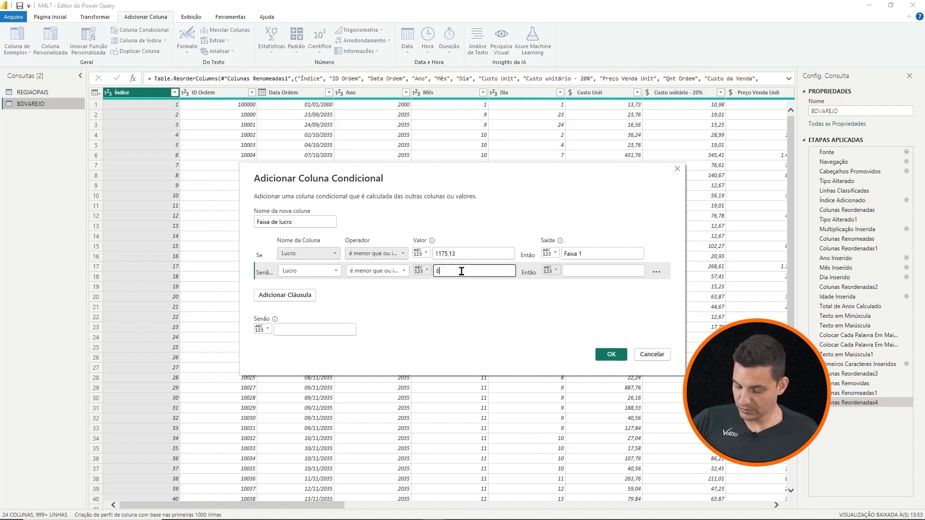
{"action": "type", "text": "906,52"}
{"action": "left_click", "coordinate": [570, 270]}
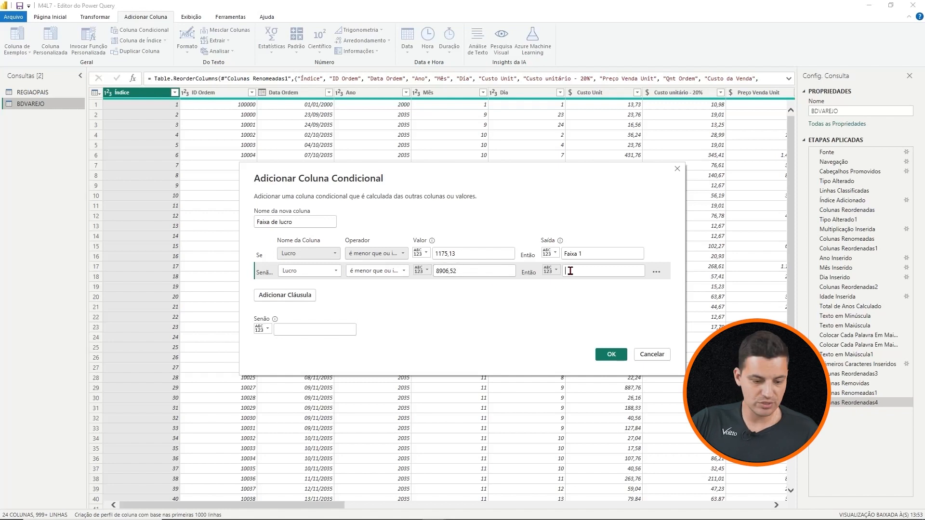
{"action": "type", "text": "Faixa 2"}
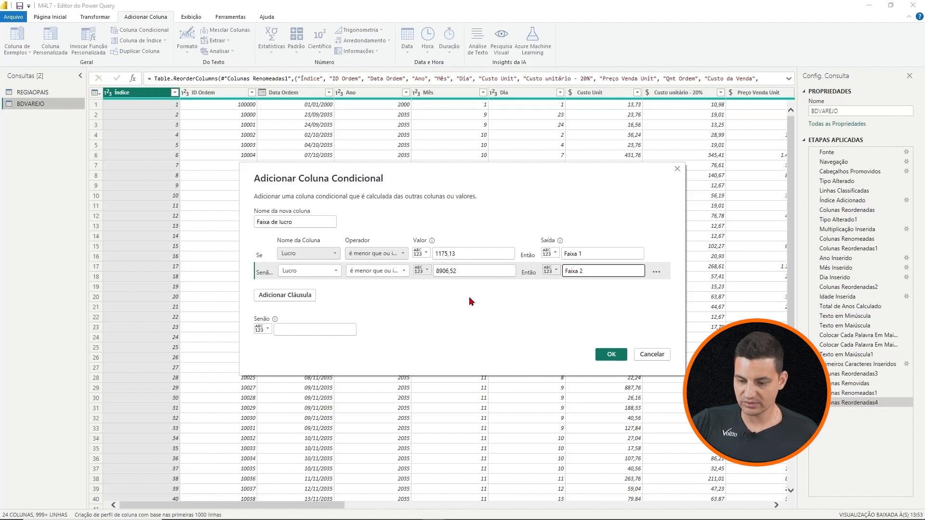
Add a third clause so that Lucro "é maior que ou igual a" 11552,03 outputs "Faixa 3".
{"action": "left_click", "coordinate": [296, 296]}
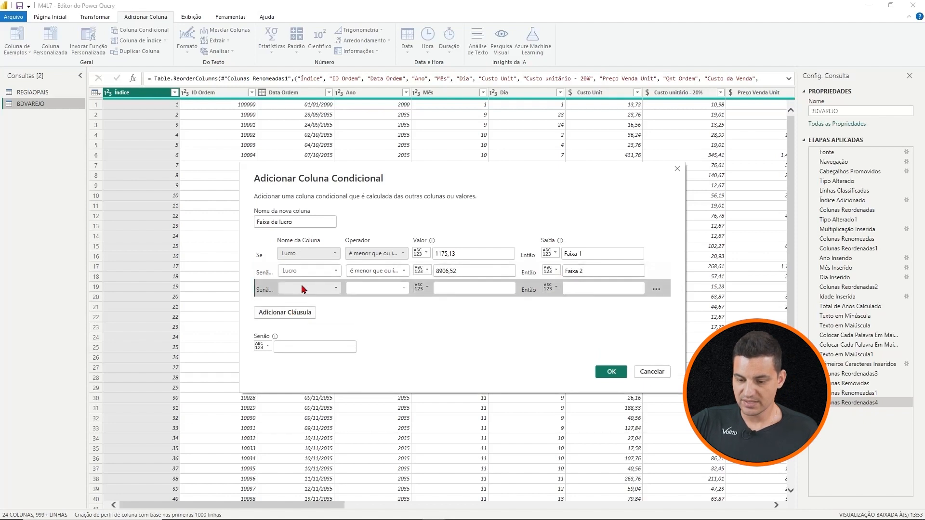
{"action": "left_click", "coordinate": [304, 289]}
{"action": "left_click", "coordinate": [326, 416]}
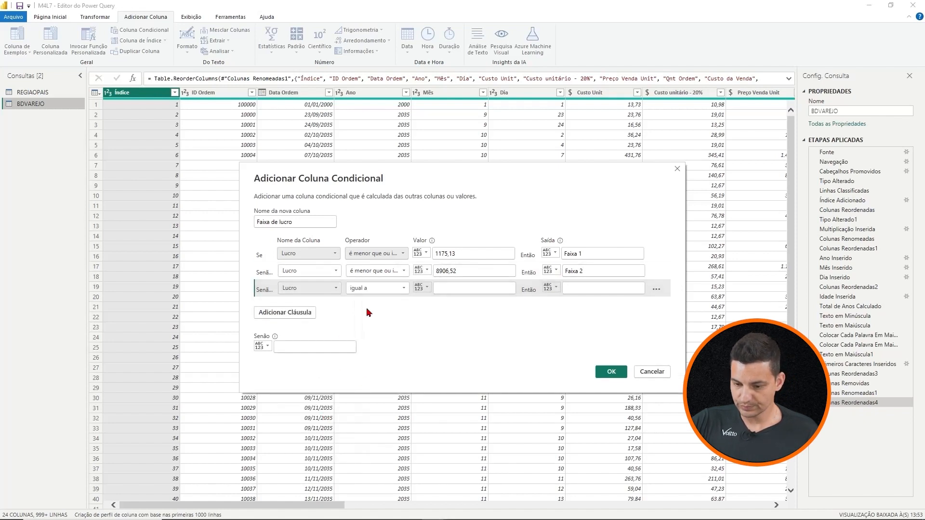
{"action": "left_click", "coordinate": [376, 288]}
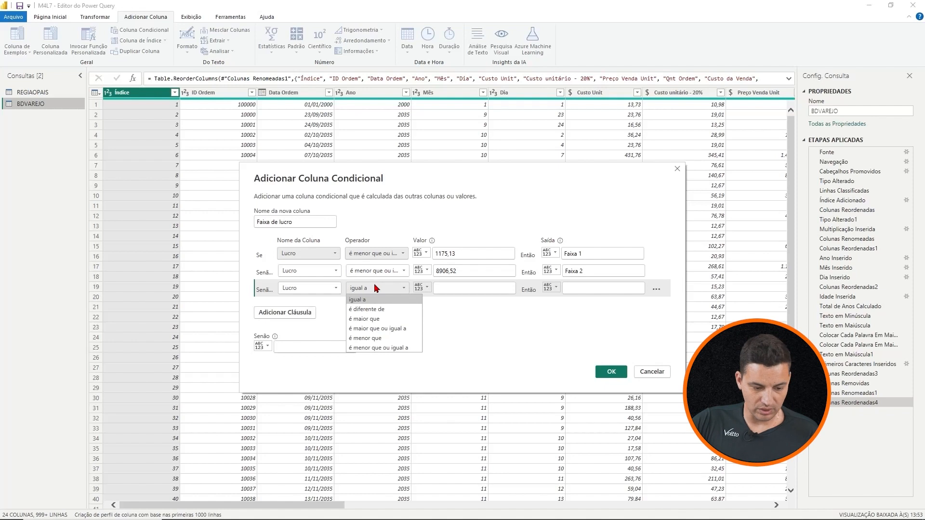
{"action": "left_click", "coordinate": [398, 329]}
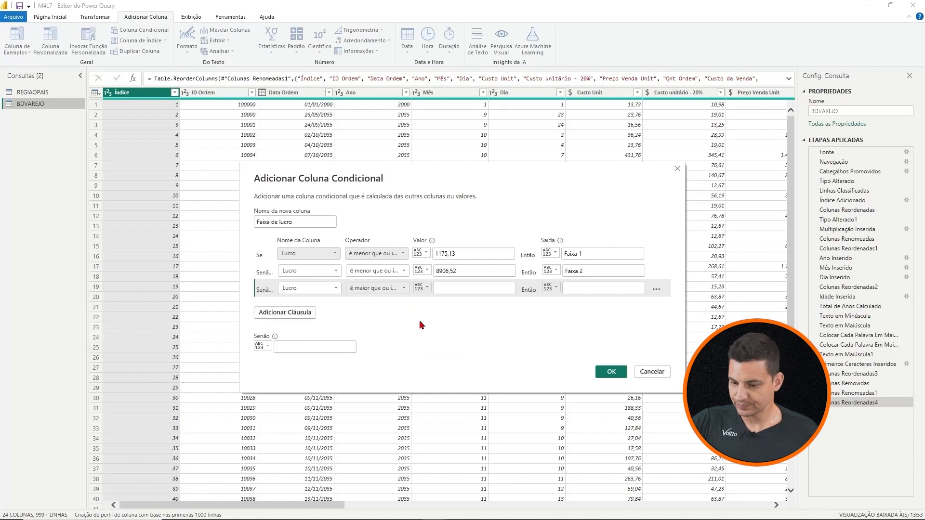
{"action": "left_click", "coordinate": [473, 288]}
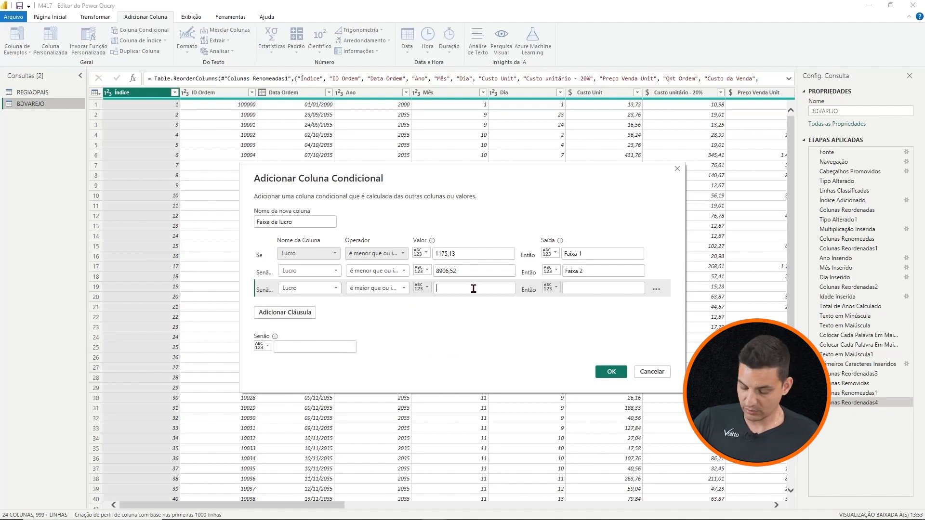
{"action": "type", "text": "1155"}
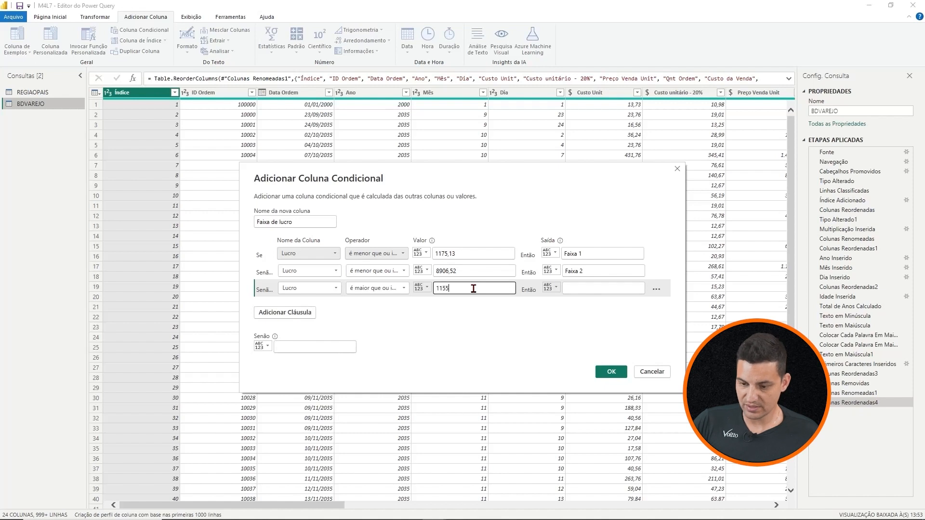
{"action": "type", "text": "2,03"}
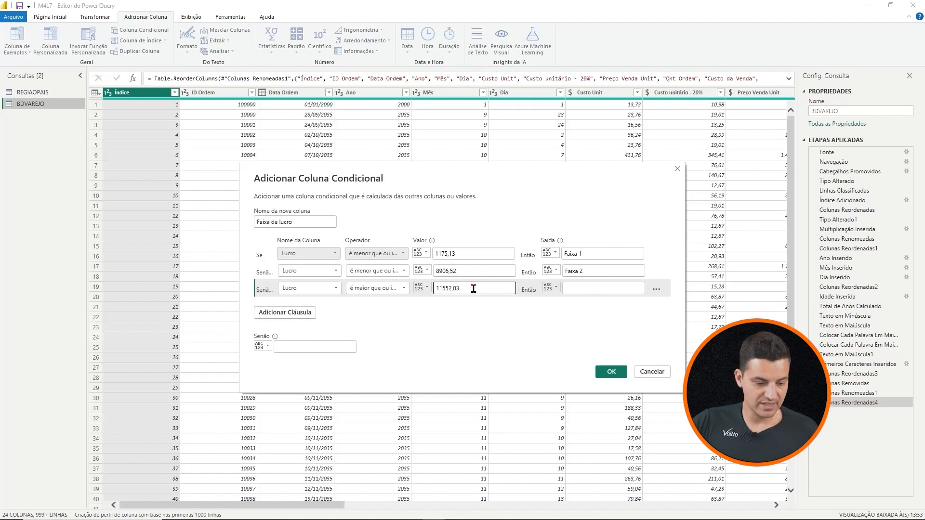
{"action": "left_click", "coordinate": [574, 289]}
{"action": "type", "text": "Faixa 3"}
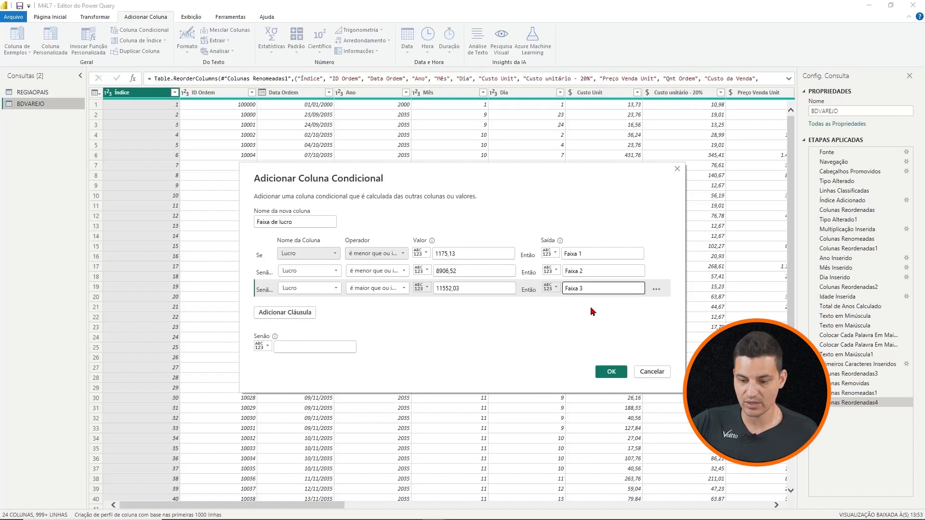
Change the third clause's operator to "é menor que ou igual a".
{"action": "left_click", "coordinate": [257, 261]}
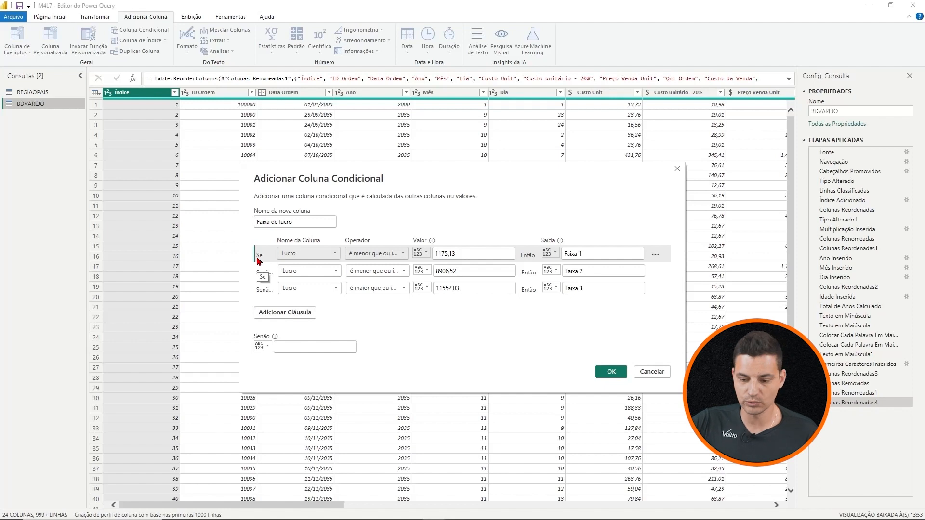
{"action": "left_click", "coordinate": [262, 289]}
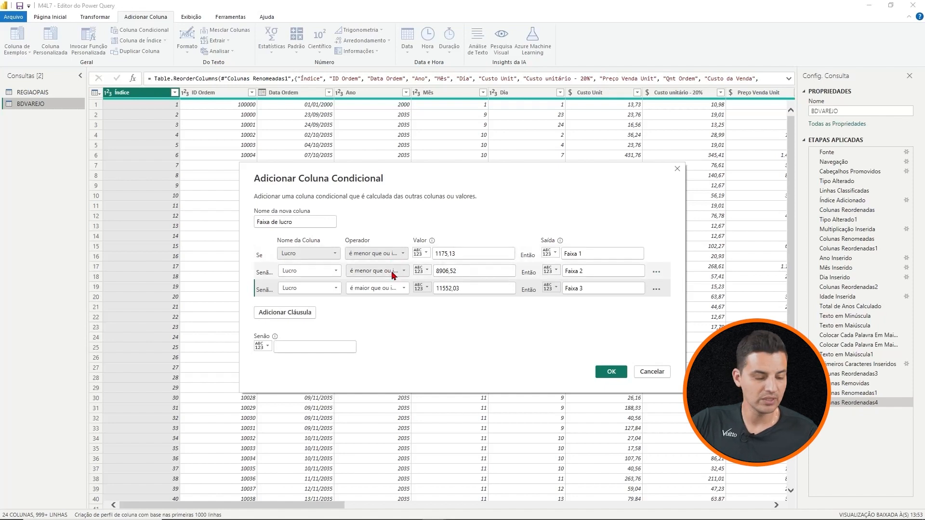
{"action": "left_click", "coordinate": [398, 288]}
{"action": "left_click", "coordinate": [400, 349]}
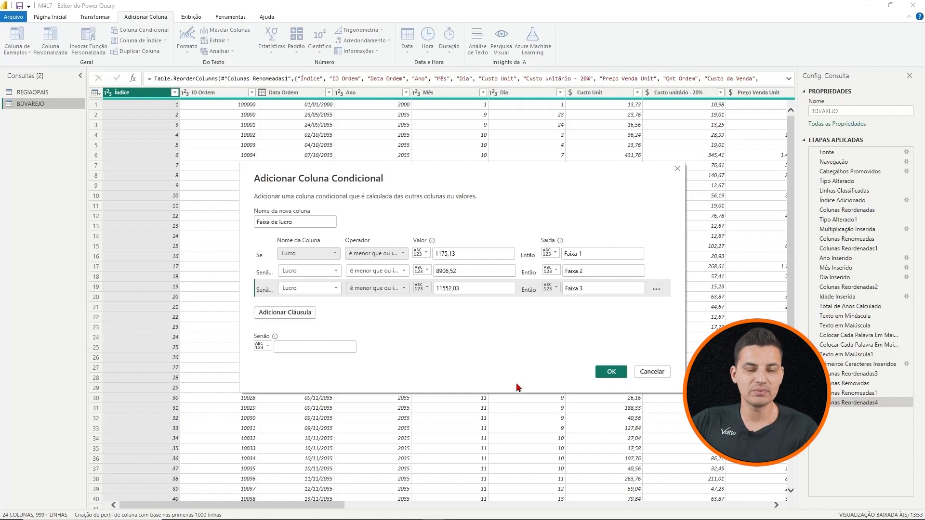
Set the otherwise (Senão) output to "Faixa 4" and create the conditional column.
{"action": "left_click", "coordinate": [315, 347]}
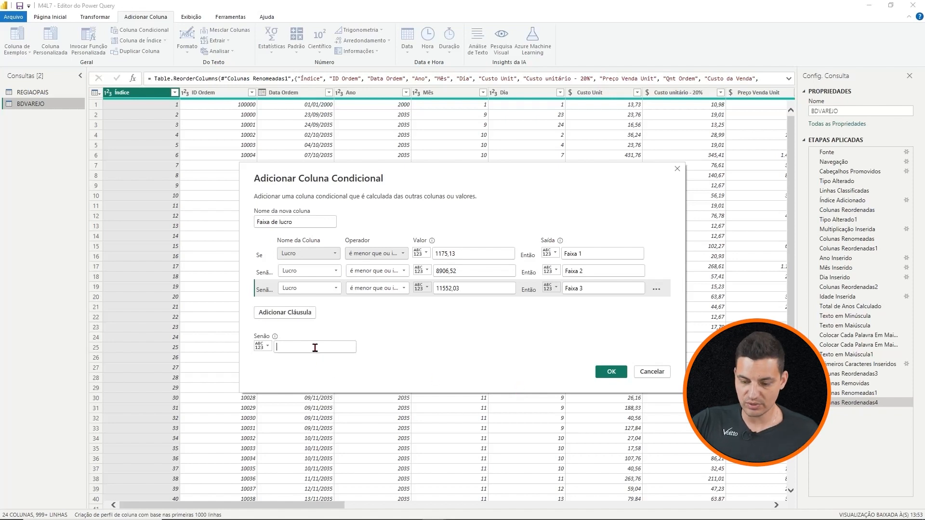
{"action": "type", "text": "Faixa 4"}
{"action": "left_click", "coordinate": [611, 372]}
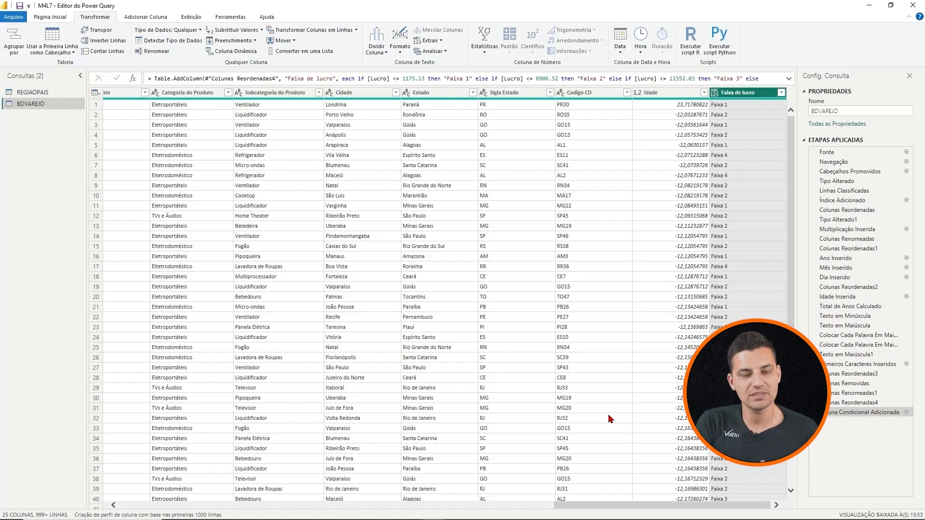
Move the Faixa de lucro column to sit between the Lucro and Canal Venda columns.
{"action": "left_click_drag", "start_coordinate": [651, 506], "coordinate": [215, 504]}
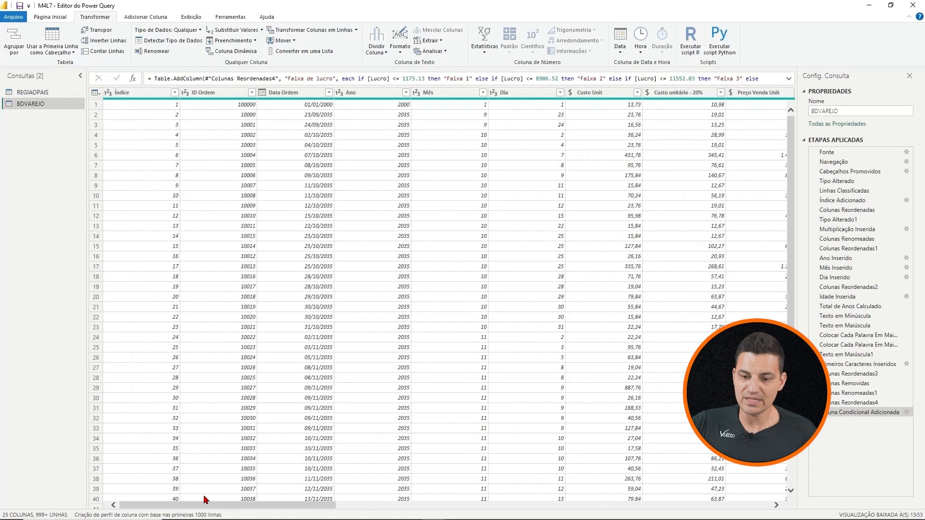
{"action": "left_click_drag", "start_coordinate": [233, 506], "coordinate": [669, 504]}
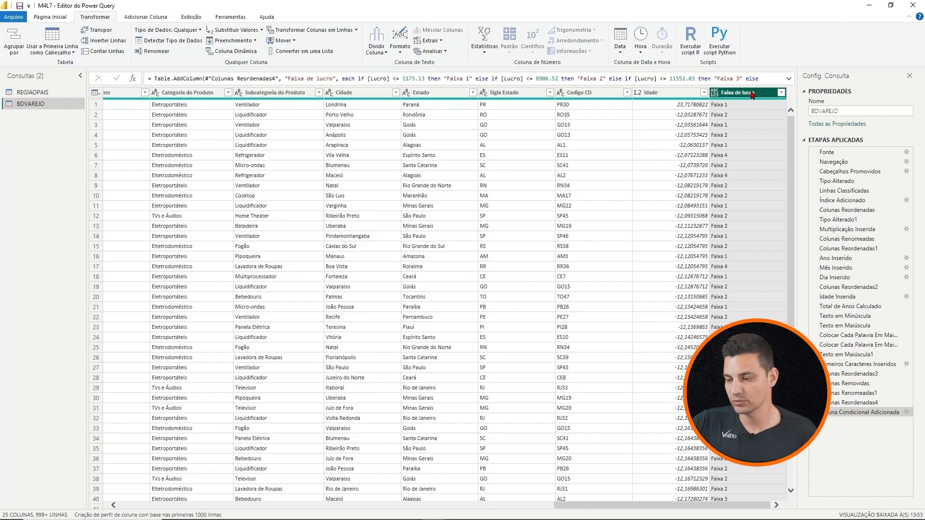
{"action": "left_click_drag", "start_coordinate": [752, 95], "coordinate": [232, 104]}
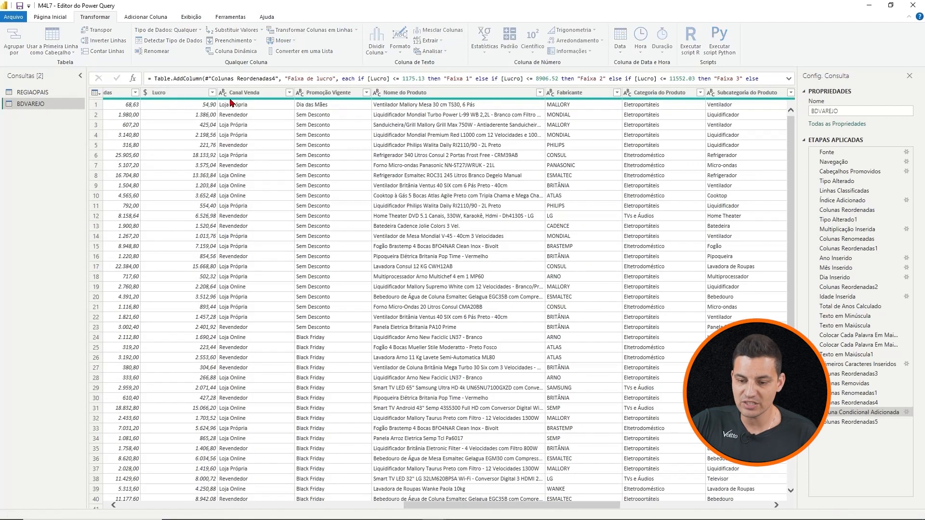
{"action": "left_click", "coordinate": [200, 93]}
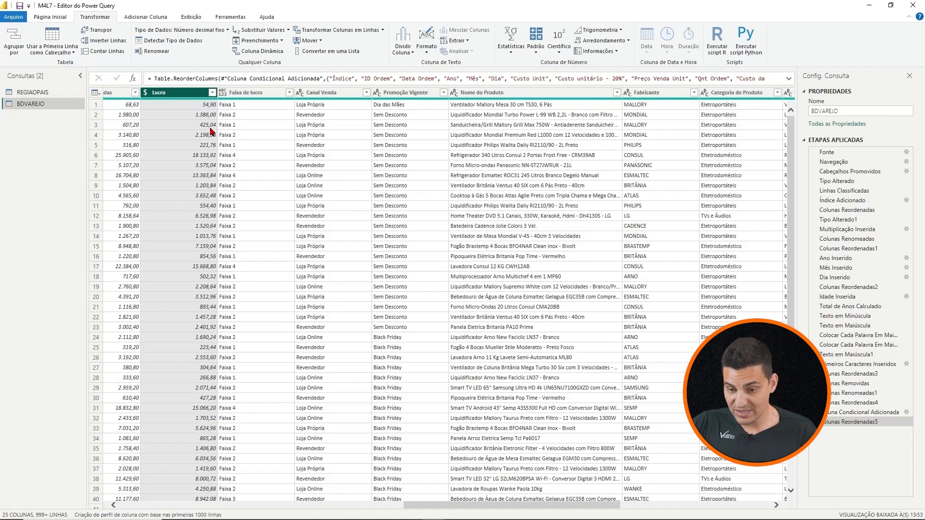
{"action": "left_click", "coordinate": [244, 158]}
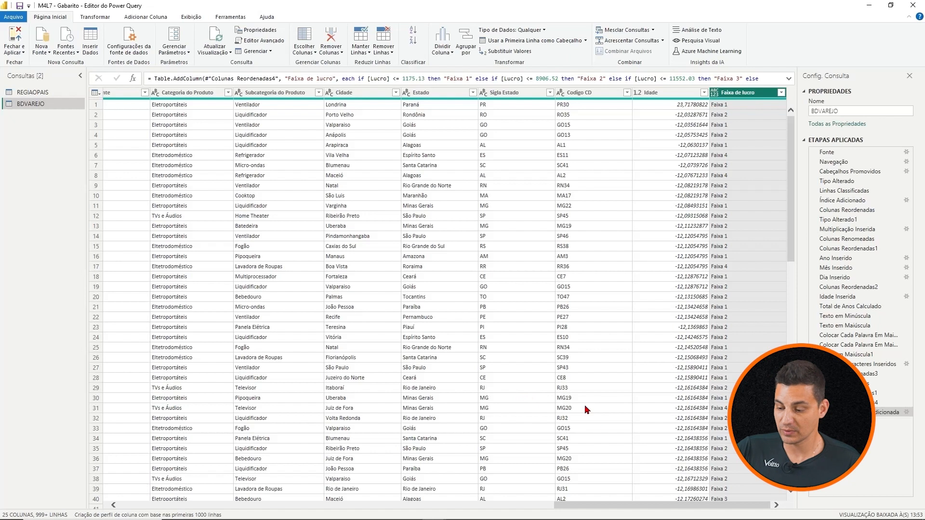
Move the Faixa de lucro column from the end of the BDVAREJO table to directly after the Lucro column.
{"action": "left_click_drag", "start_coordinate": [707, 505], "coordinate": [262, 506]}
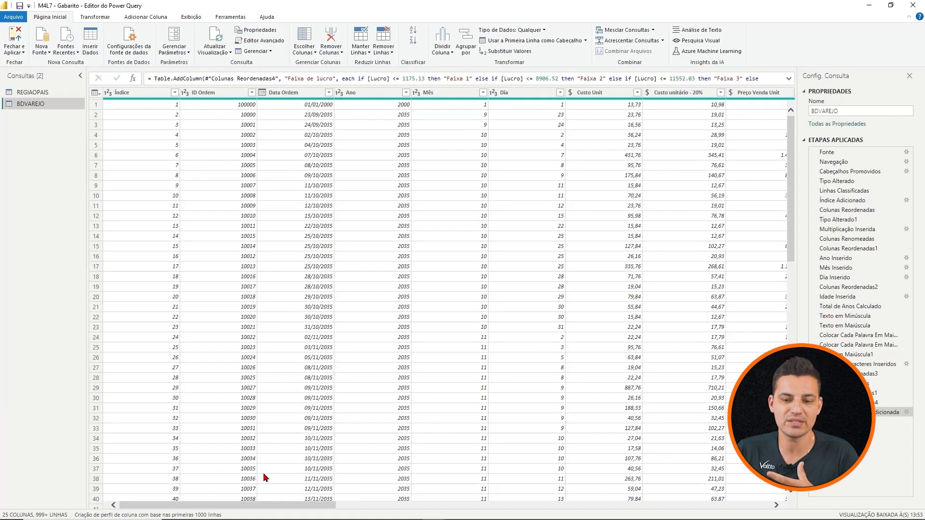
{"action": "left_click_drag", "start_coordinate": [308, 506], "coordinate": [770, 505]}
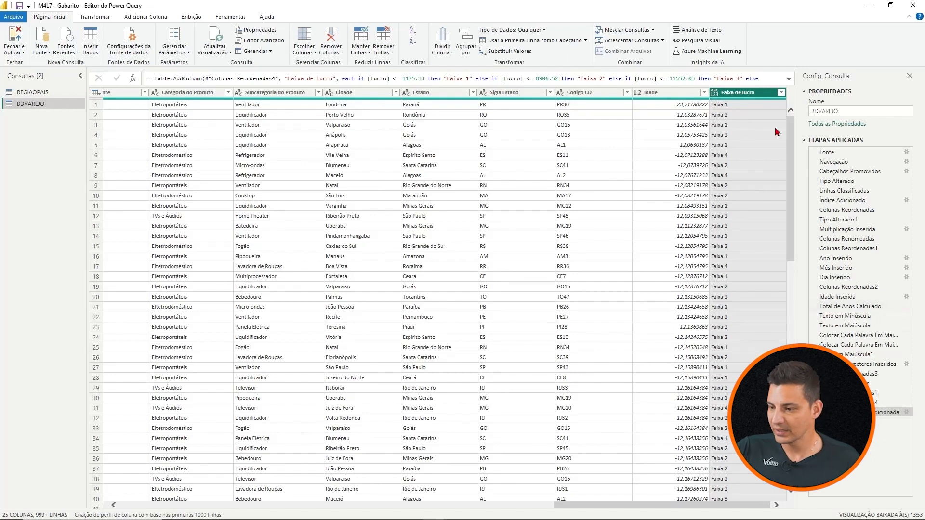
{"action": "mouse_move", "coordinate": [764, 96]}
{"action": "left_mouse_down"}
{"action": "mouse_move", "coordinate": [109, 95]}
{"action": "mouse_move", "coordinate": [249, 95]}
{"action": "left_mouse_up"}
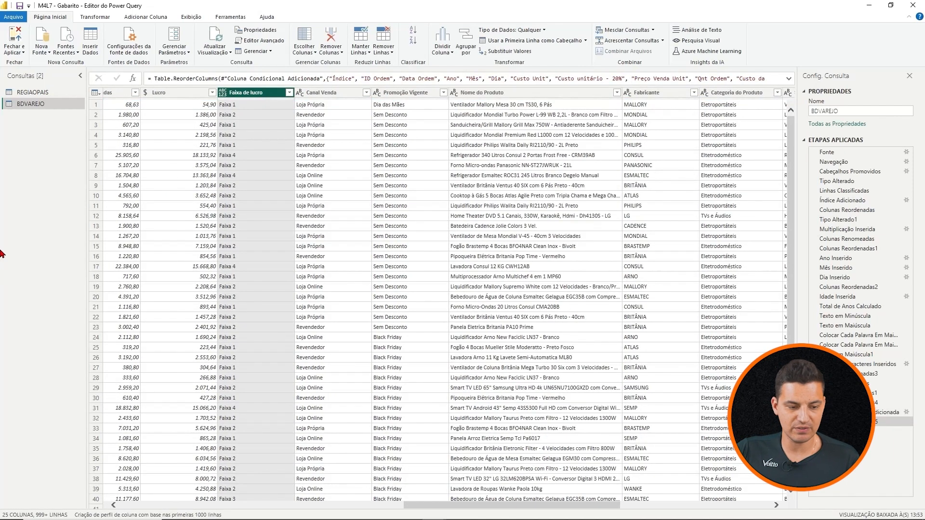
Check several rows of the BDVAREJO query, comparing each Lucro value with its assigned Faixa de lucro range.
{"action": "left_click", "coordinate": [212, 104]}
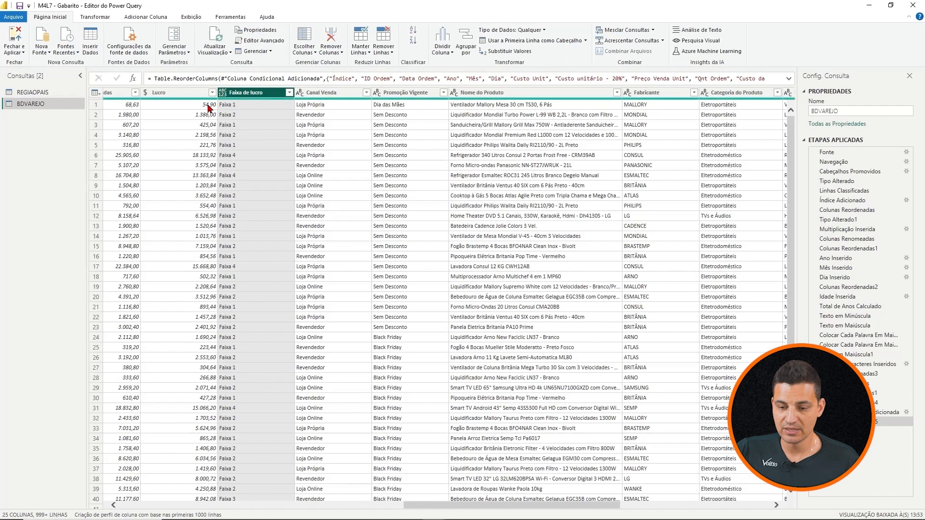
{"action": "left_click", "coordinate": [249, 106]}
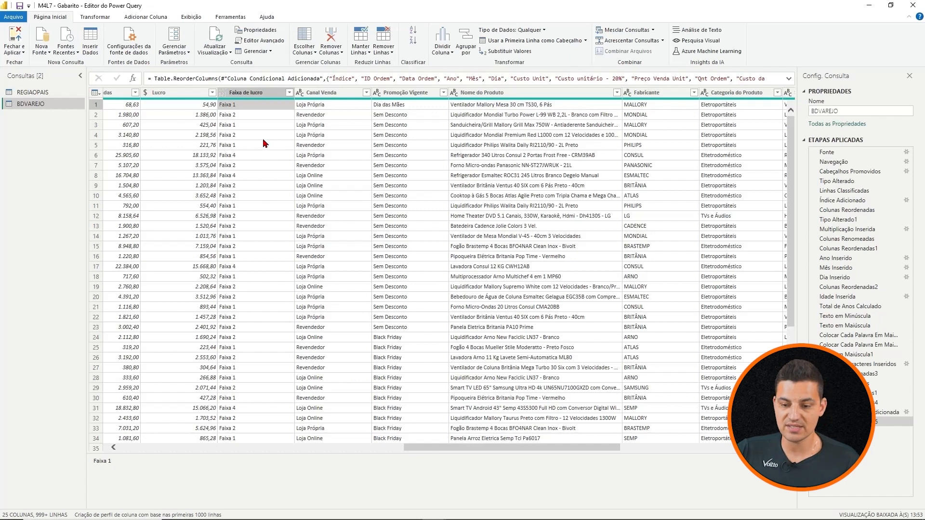
{"action": "left_click", "coordinate": [250, 118]}
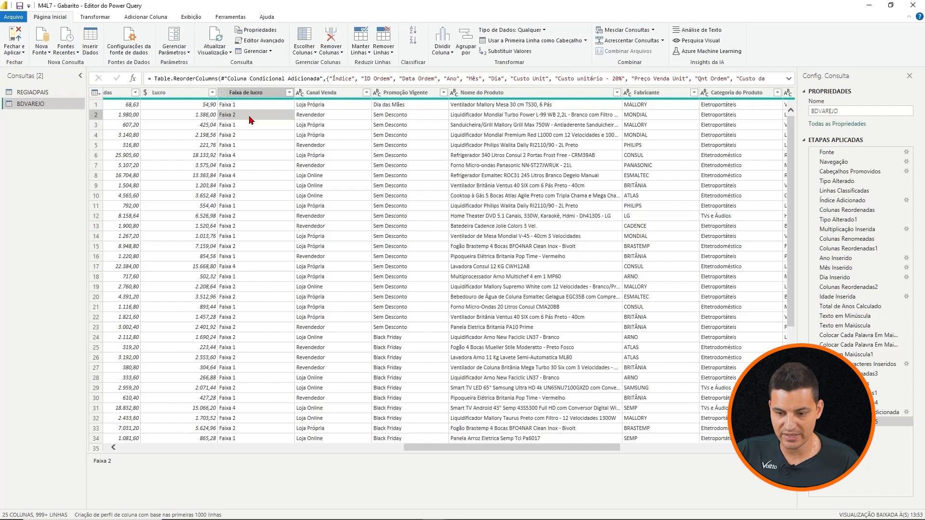
{"action": "left_click", "coordinate": [250, 177]}
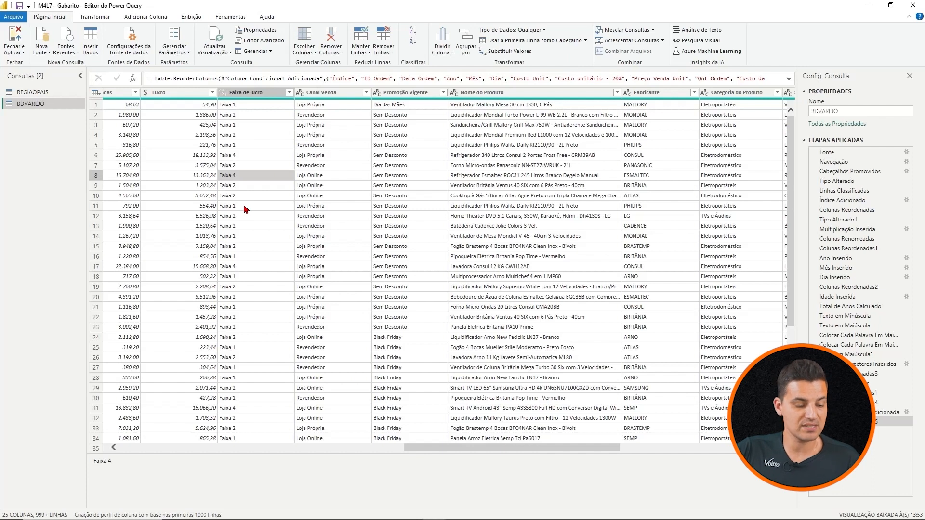
{"action": "left_click", "coordinate": [206, 177]}
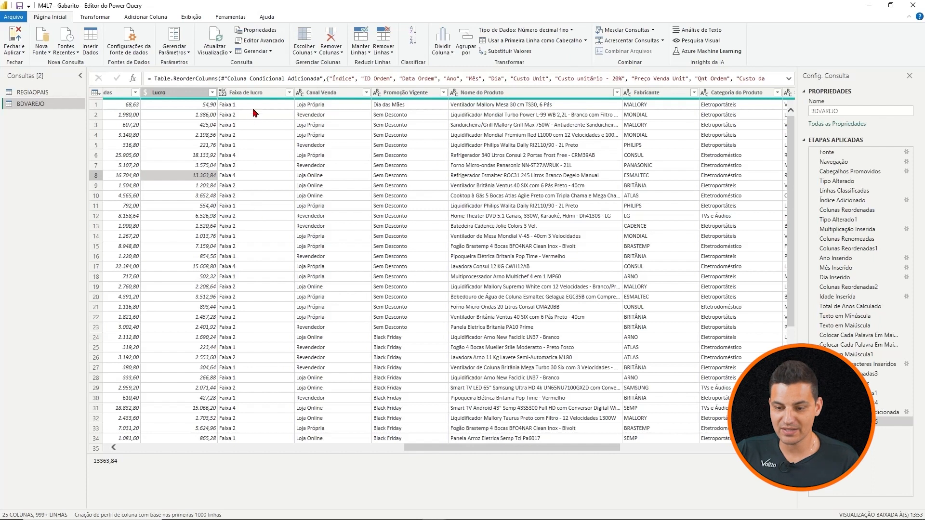
Close the query editor and apply the query changes to the model.
{"action": "left_click", "coordinate": [259, 93]}
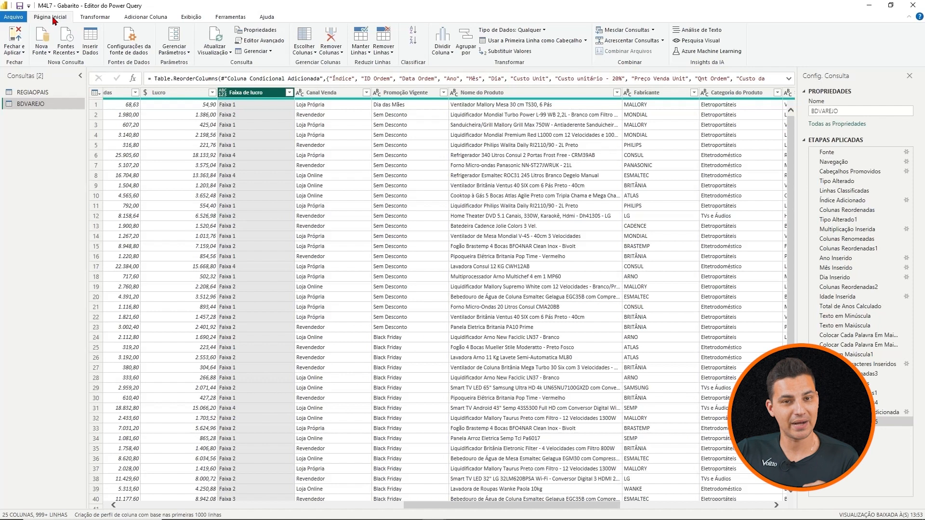
{"action": "left_click", "coordinate": [15, 38]}
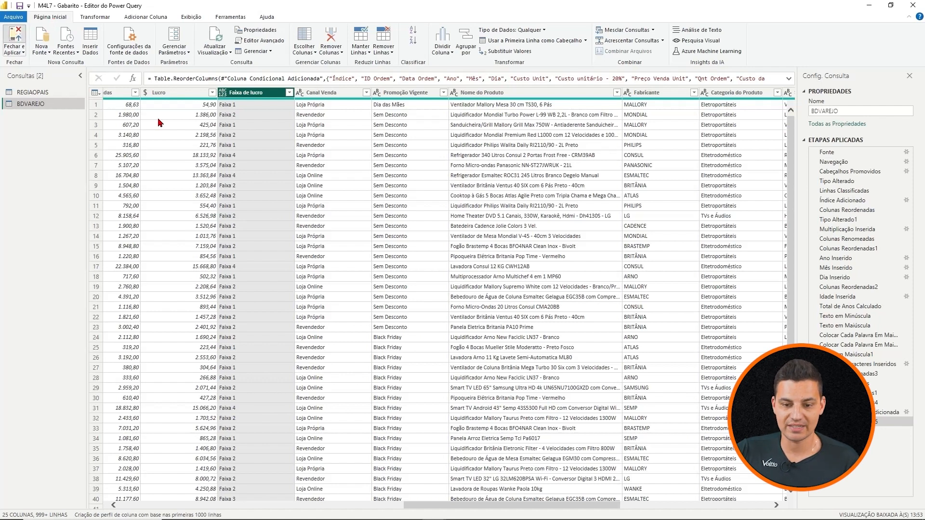